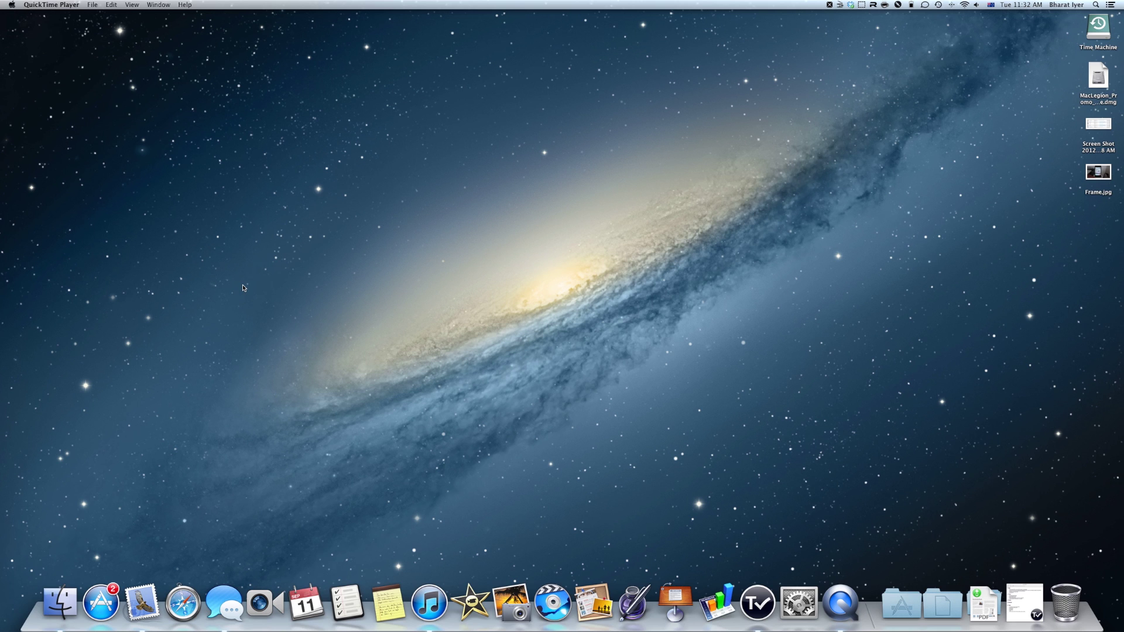
Open the Notifications pane of System Preferences and show the Share Button setting.
{"action": "left_click", "coordinate": [799, 612]}
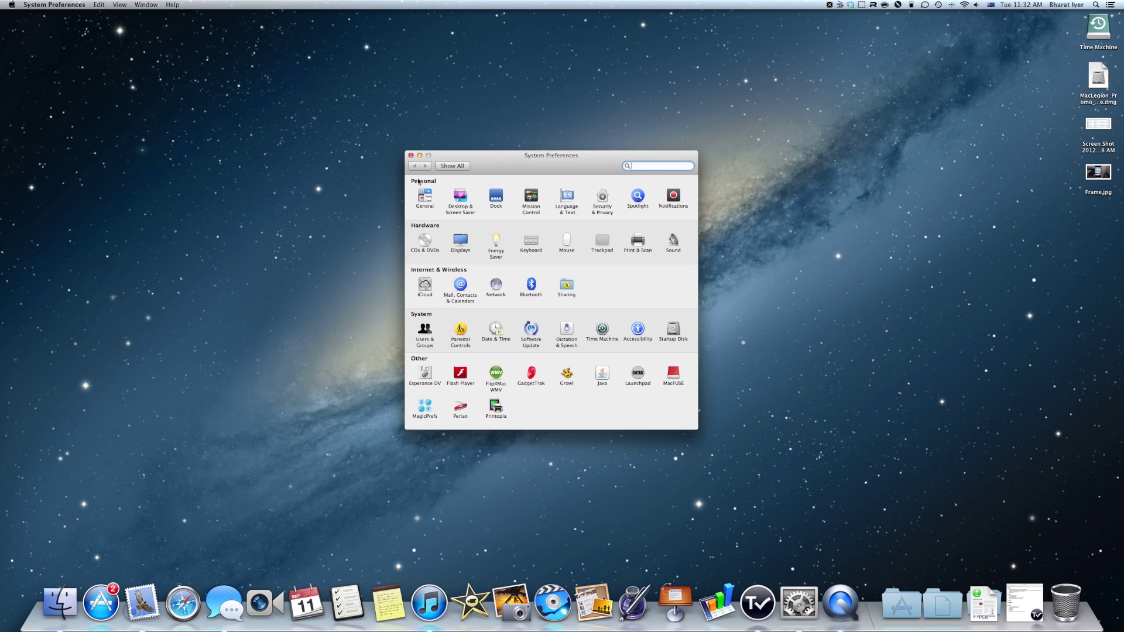
{"action": "left_click", "coordinate": [673, 196]}
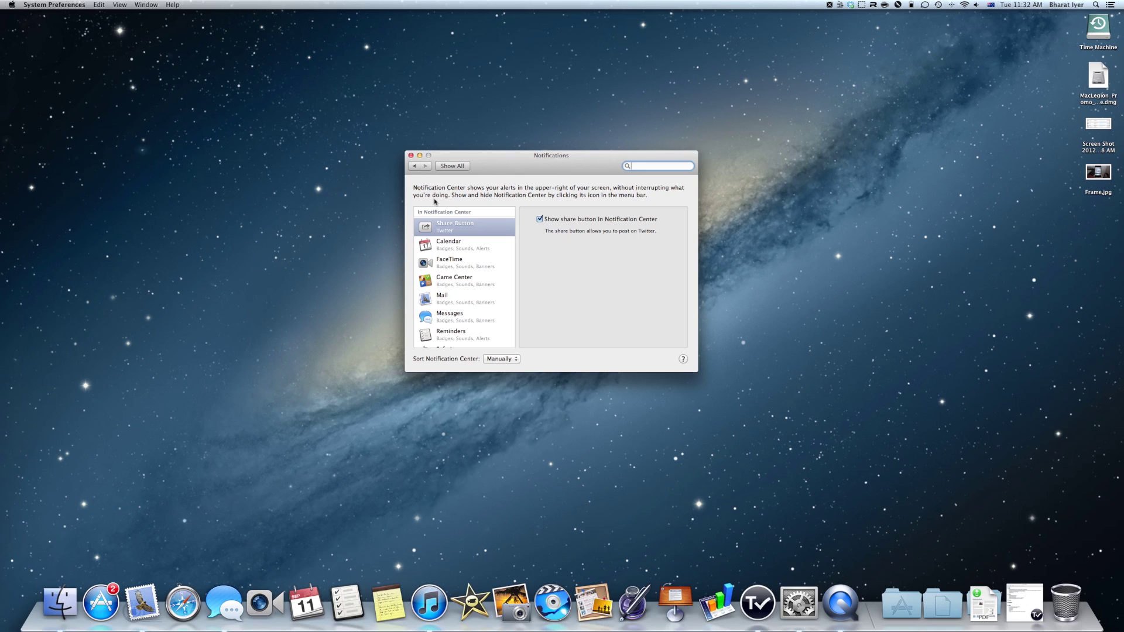
{"action": "scroll", "coordinate": [465, 226], "scroll_direction": "down", "scroll_amount": 3}
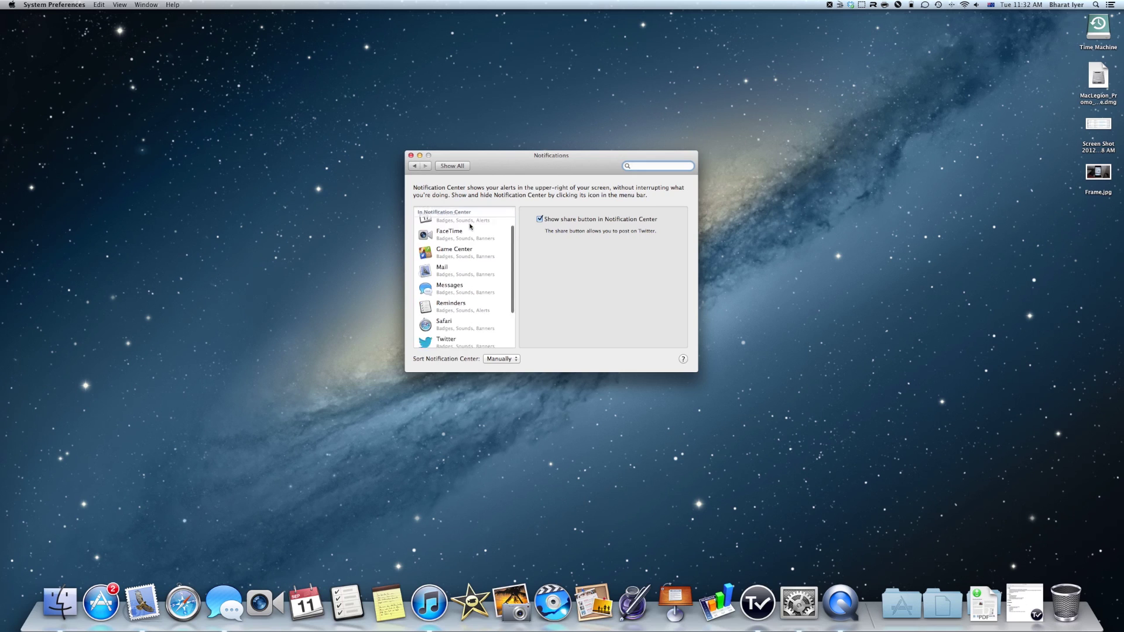
{"action": "scroll", "coordinate": [455, 219], "scroll_direction": "up", "scroll_amount": 3}
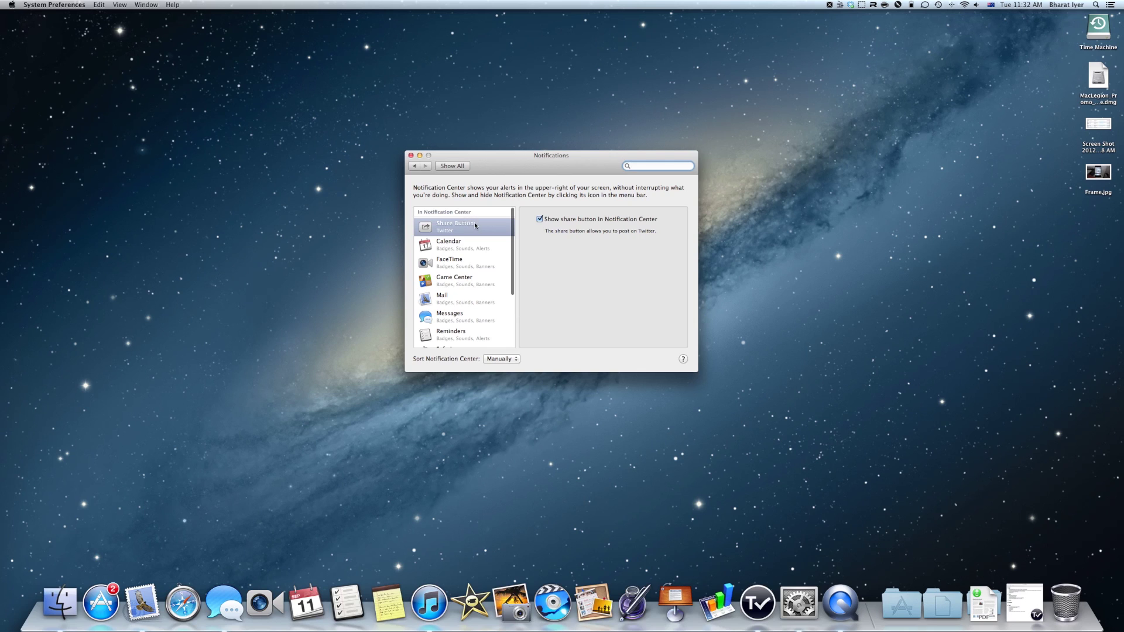
{"action": "left_click", "coordinate": [470, 229]}
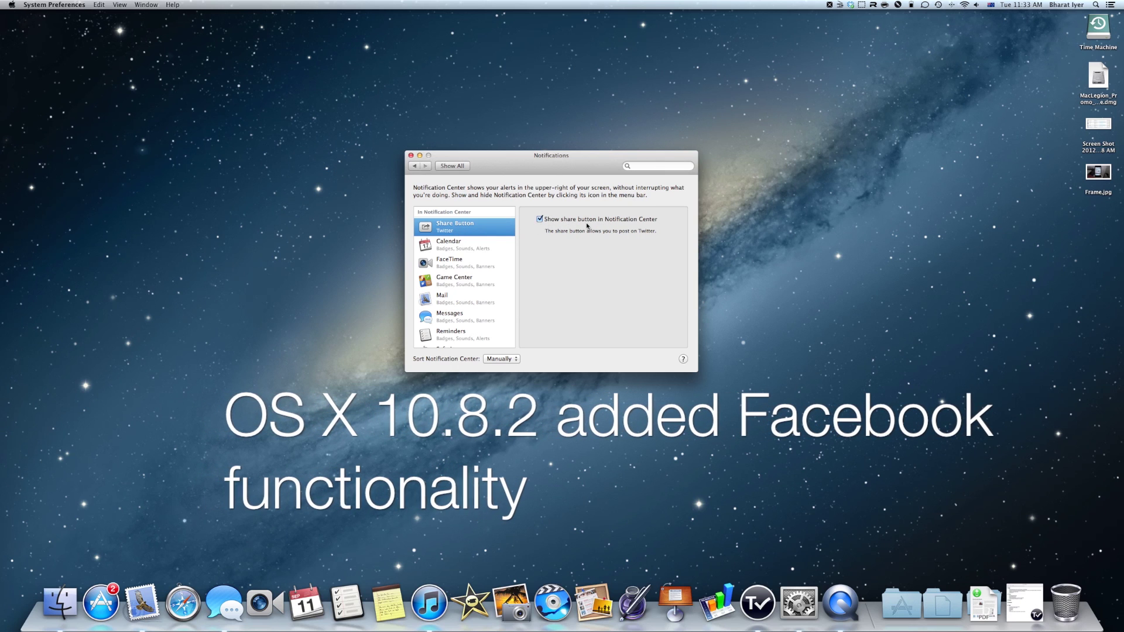
Open Calendar's notification settings and choose 5 Recent Items for display in Notification Center.
{"action": "scroll", "coordinate": [474, 257], "scroll_direction": "down", "scroll_amount": 5}
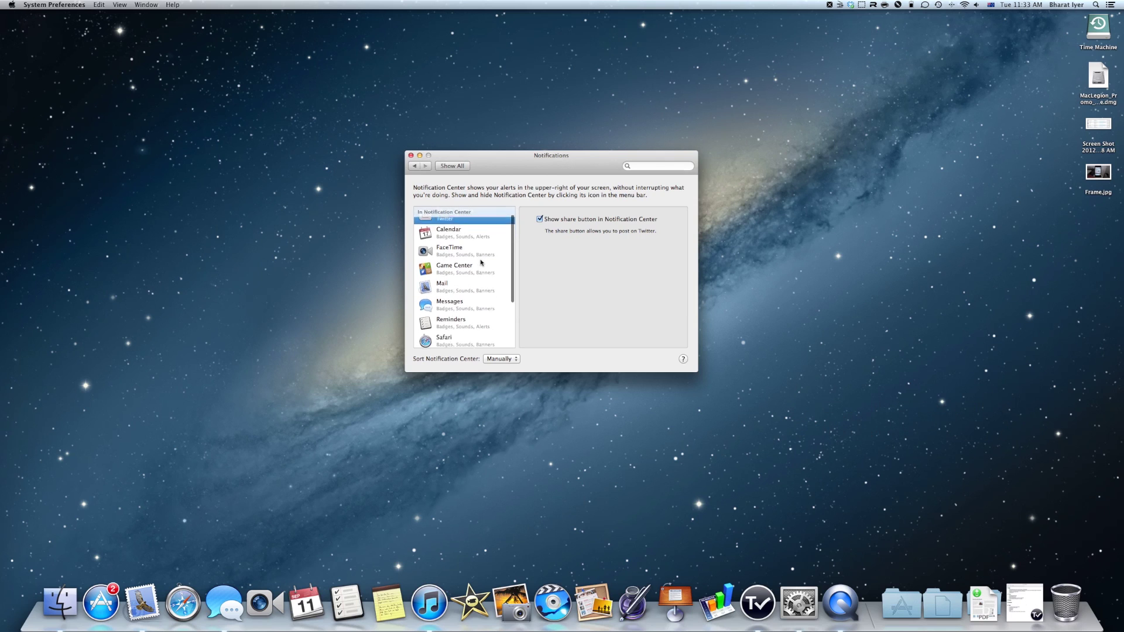
{"action": "scroll", "coordinate": [464, 276], "scroll_direction": "up", "scroll_amount": 5}
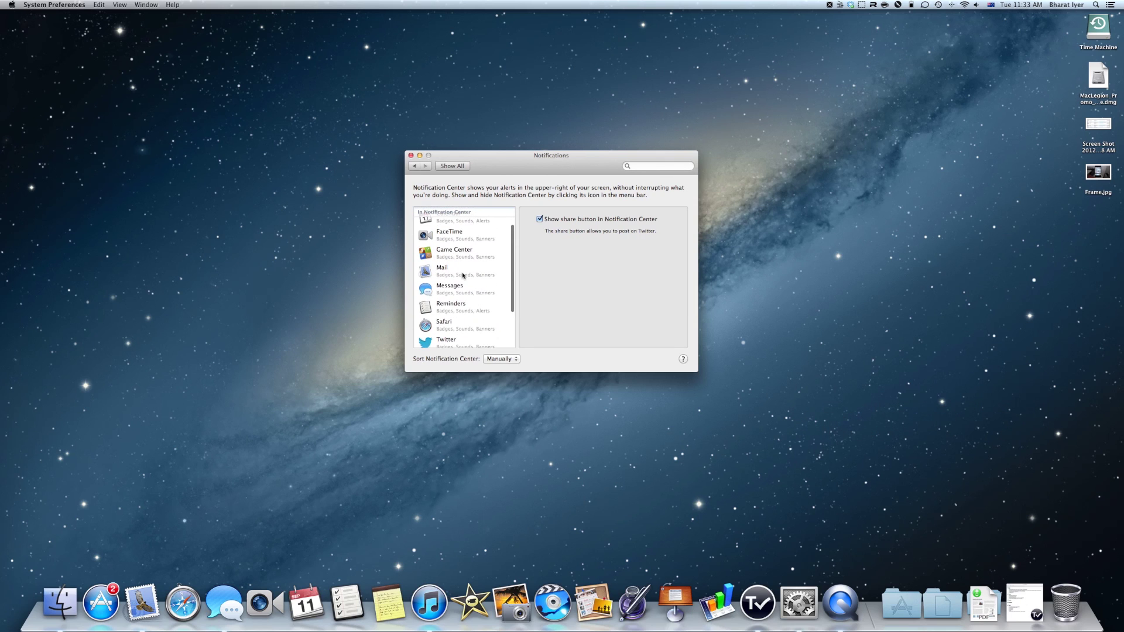
{"action": "scroll", "coordinate": [469, 248], "scroll_direction": "down", "scroll_amount": 1}
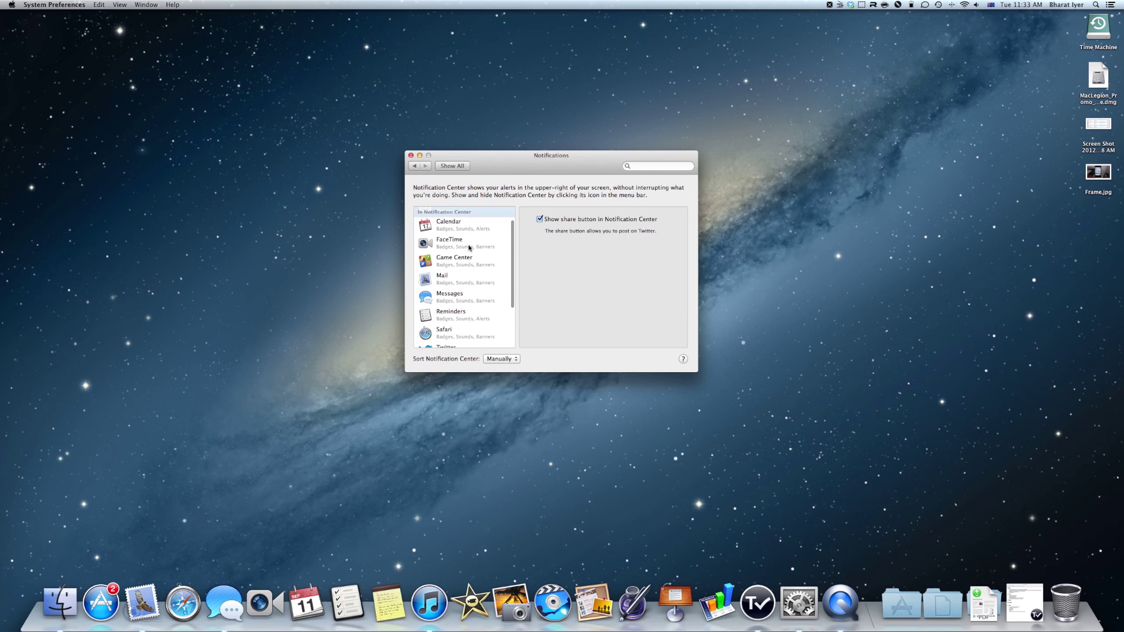
{"action": "scroll", "coordinate": [473, 253], "scroll_direction": "up", "scroll_amount": 2}
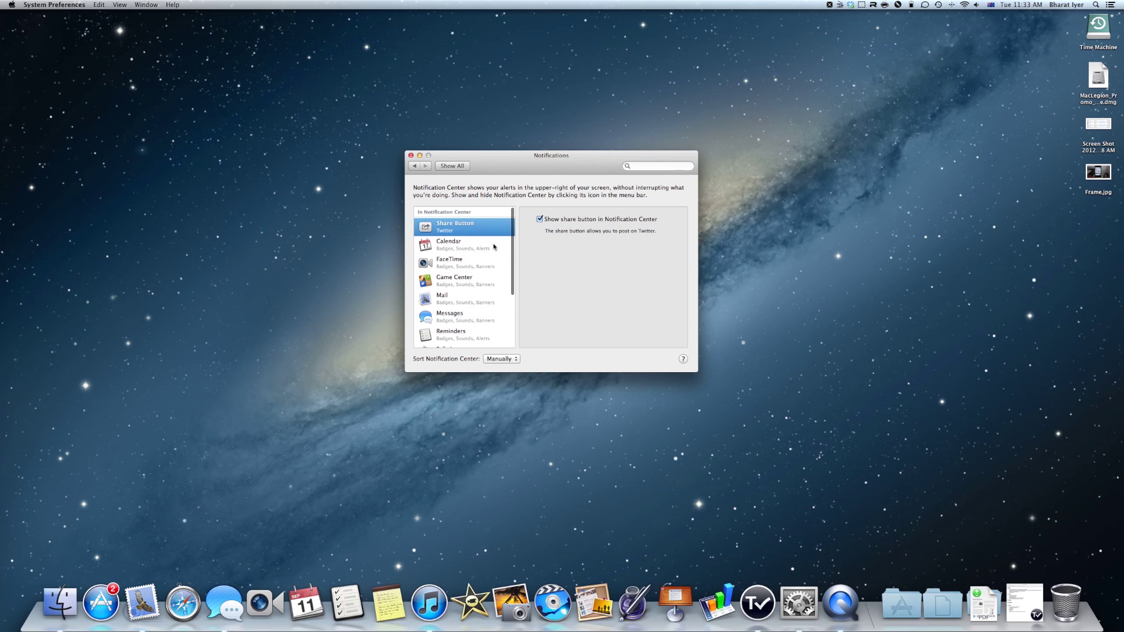
{"action": "left_click", "coordinate": [493, 242]}
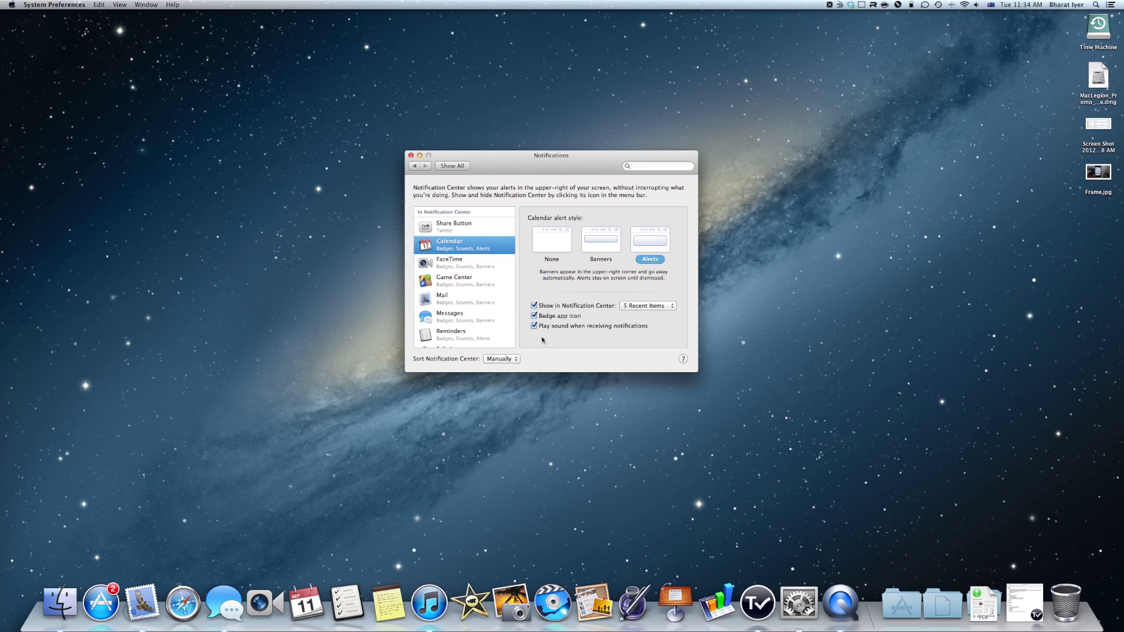
{"action": "left_click", "coordinate": [661, 307]}
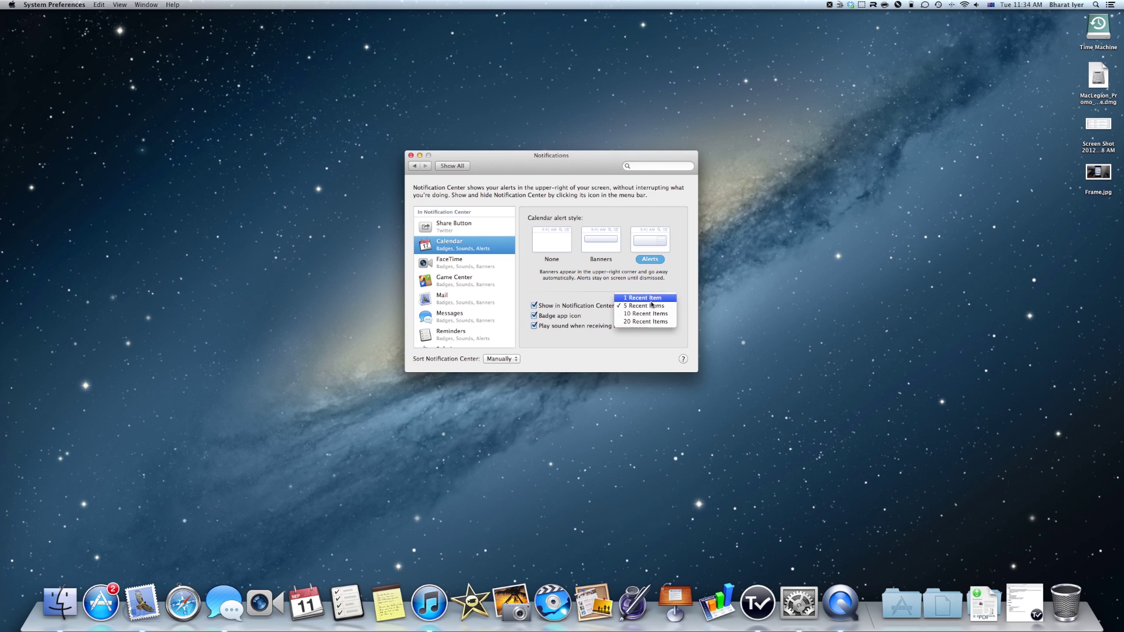
{"action": "left_click", "coordinate": [651, 305]}
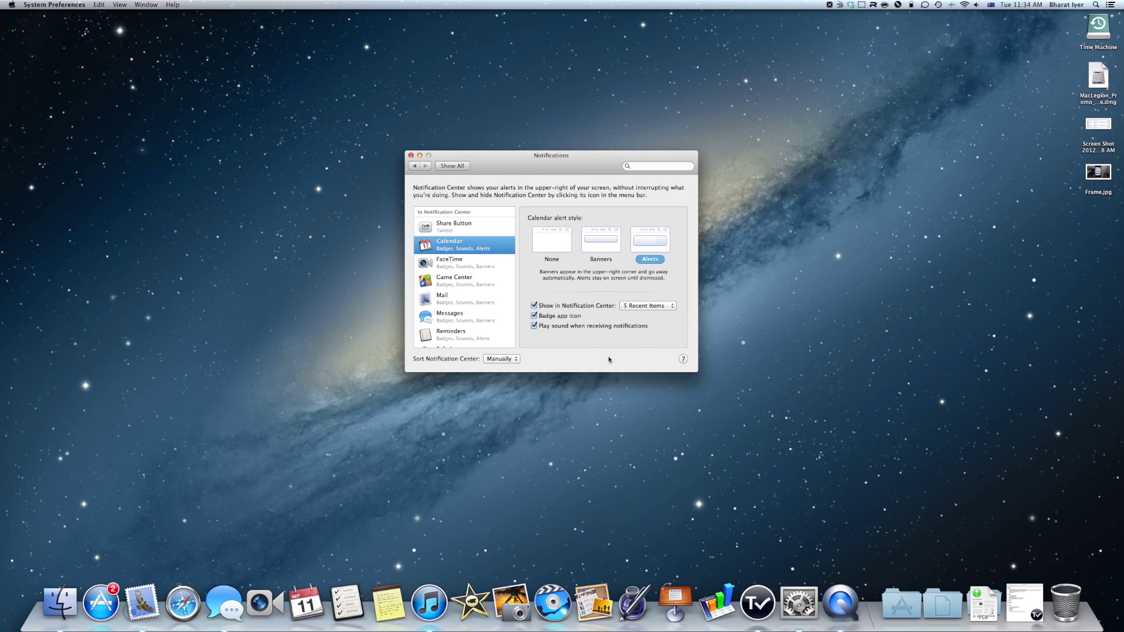
Enable showing in Notification Center, the badge app icon and notification sounds for MagicPrefs.
{"action": "scroll", "coordinate": [466, 302], "scroll_direction": "down", "scroll_amount": 5}
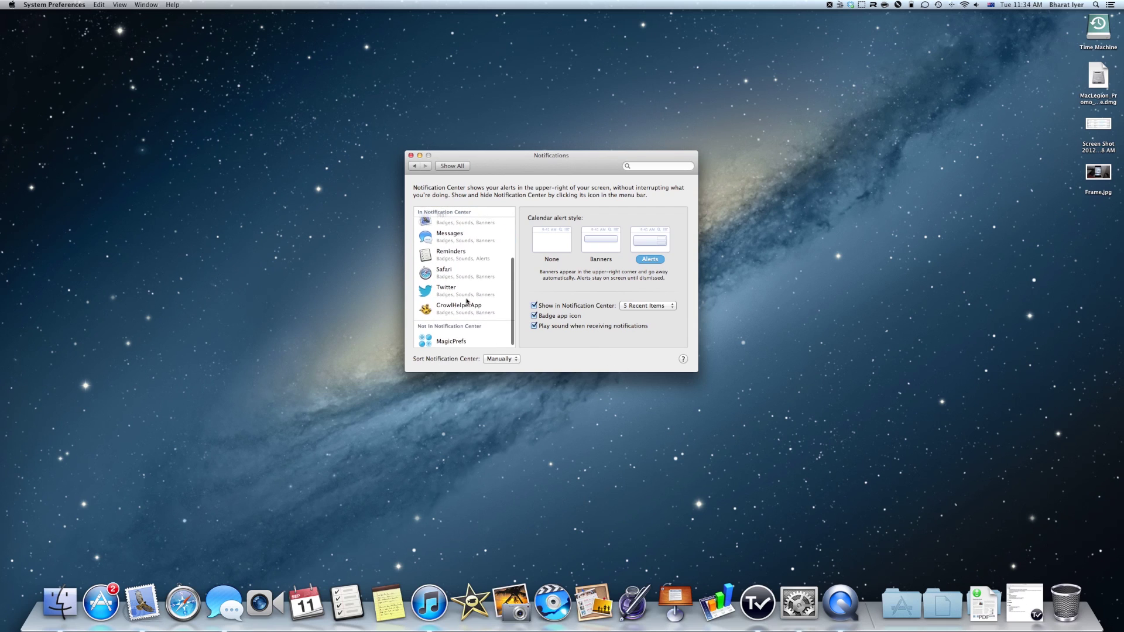
{"action": "left_click", "coordinate": [461, 338]}
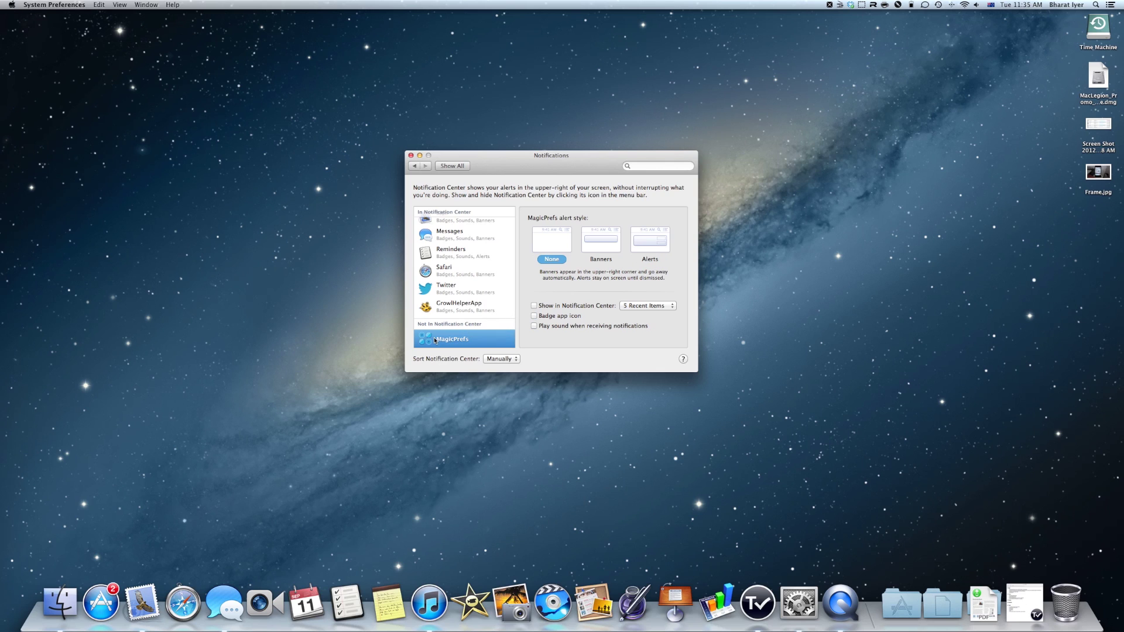
{"action": "scroll", "coordinate": [482, 329], "scroll_direction": "up", "scroll_amount": 5}
{"action": "scroll", "coordinate": [482, 328], "scroll_direction": "down", "scroll_amount": 5}
{"action": "left_click", "coordinate": [534, 305]}
{"action": "left_click", "coordinate": [533, 315]}
{"action": "left_click", "coordinate": [534, 326]}
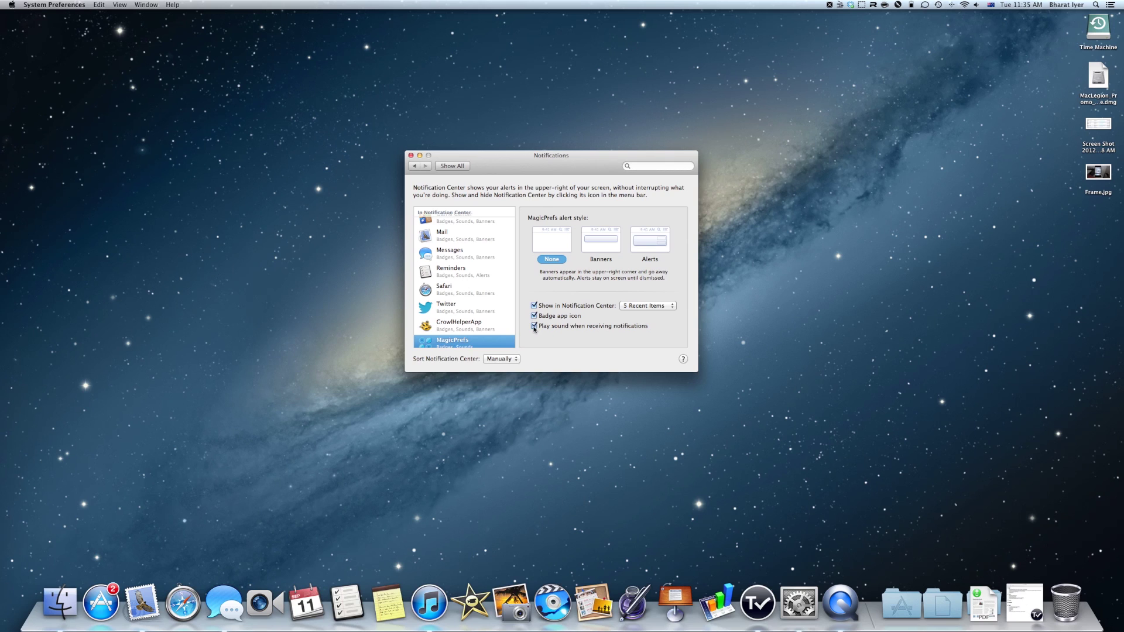
Turn off notification sounds, the badge app icon and showing in Notification Center for MagicPrefs.
{"action": "left_click", "coordinate": [534, 326]}
{"action": "left_click", "coordinate": [533, 315]}
{"action": "left_click", "coordinate": [534, 306]}
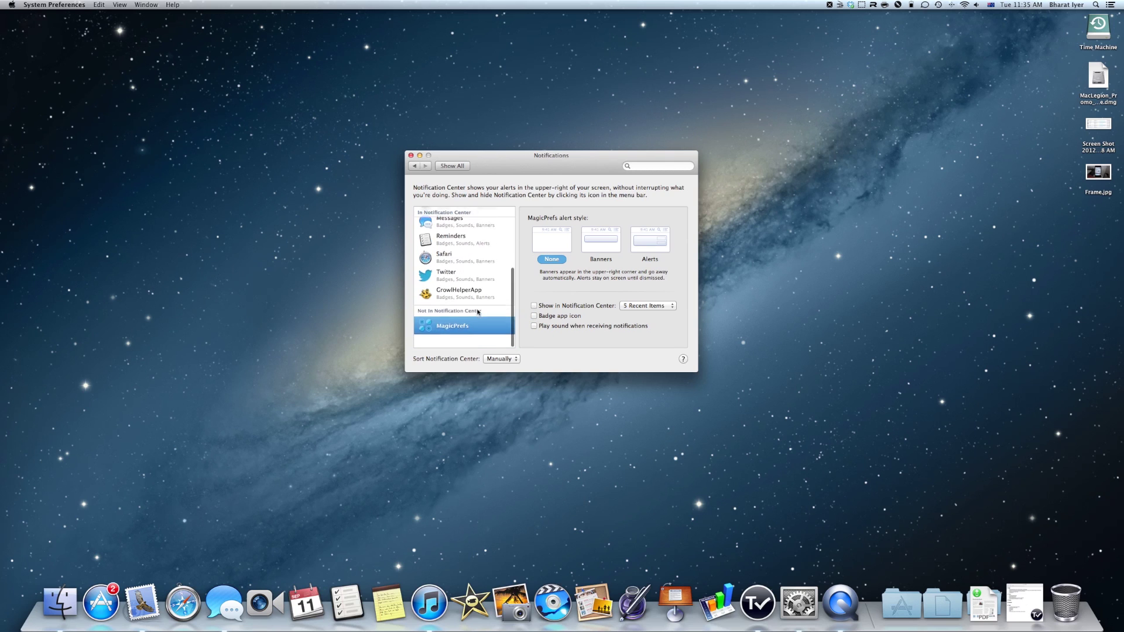
Show the Share Button setting again and close the preferences window.
{"action": "scroll", "coordinate": [477, 311], "scroll_direction": "up", "scroll_amount": 10}
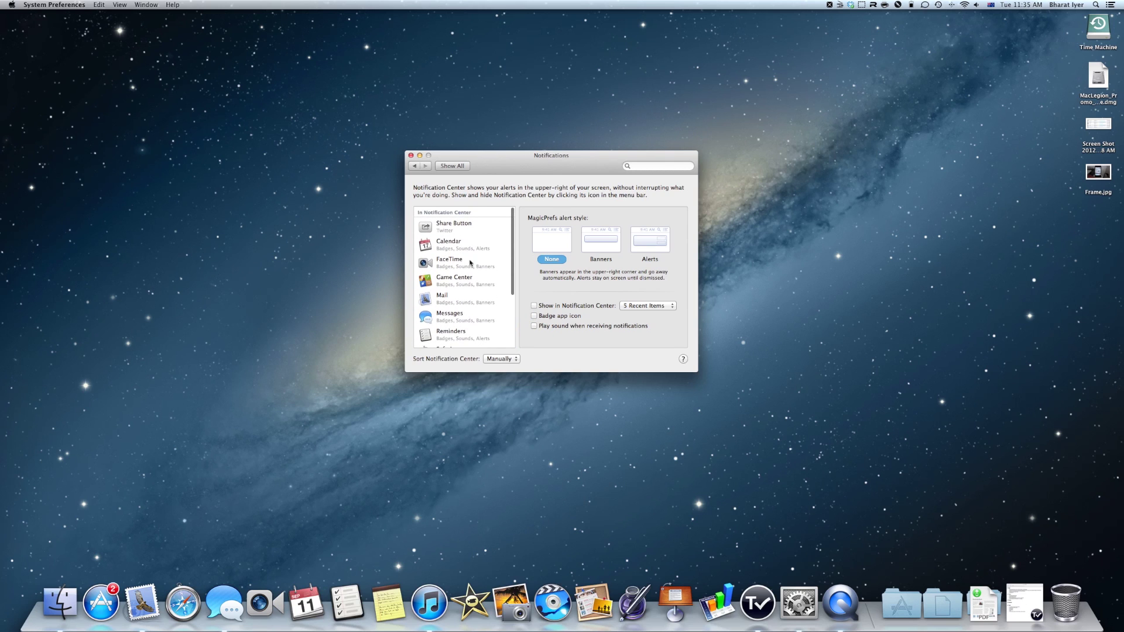
{"action": "left_click", "coordinate": [454, 224]}
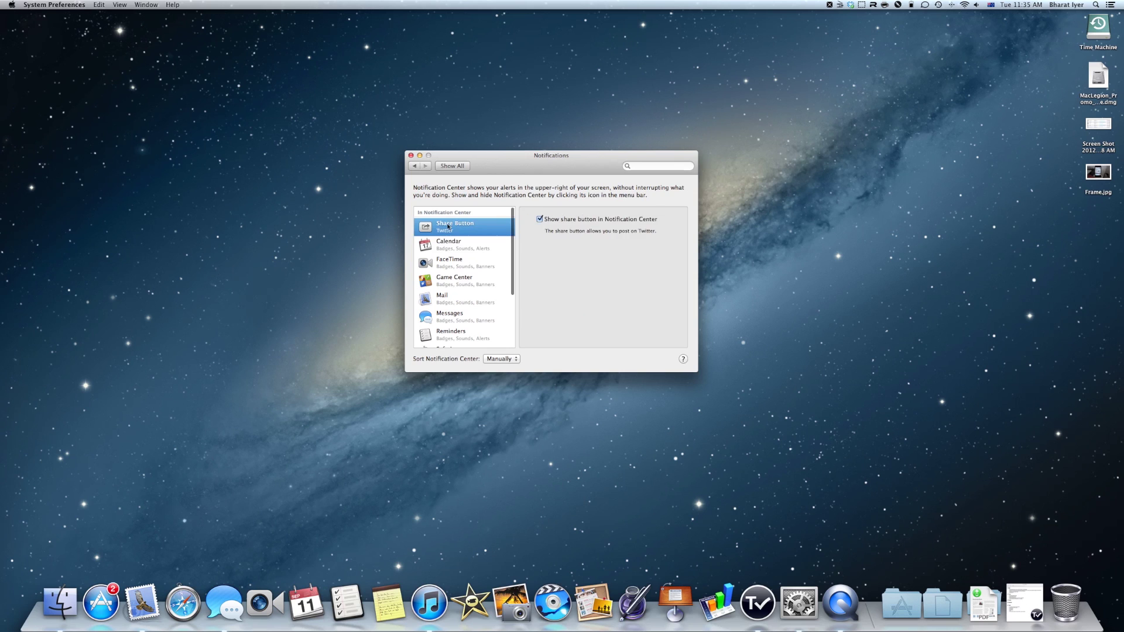
{"action": "left_click", "coordinate": [412, 156]}
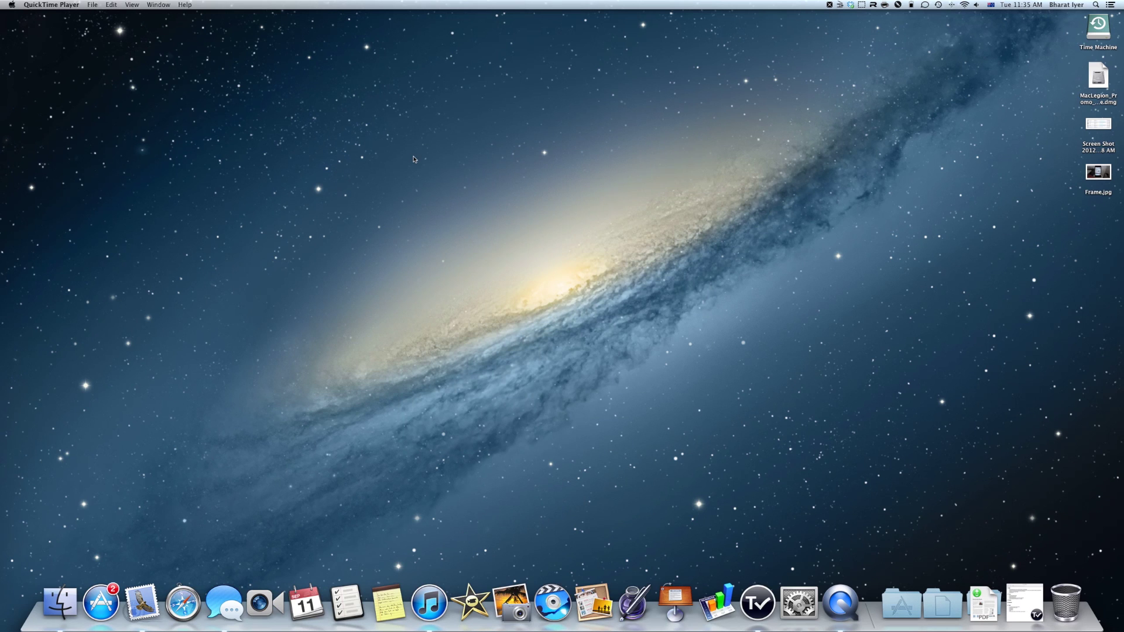
Reveal Notification Center from the desktop to view the Calendar event, and hide it again.
{"action": "left_click", "coordinate": [509, 193]}
{"action": "scroll", "coordinate": [663, 206], "scroll_direction": "right", "scroll_amount": 5}
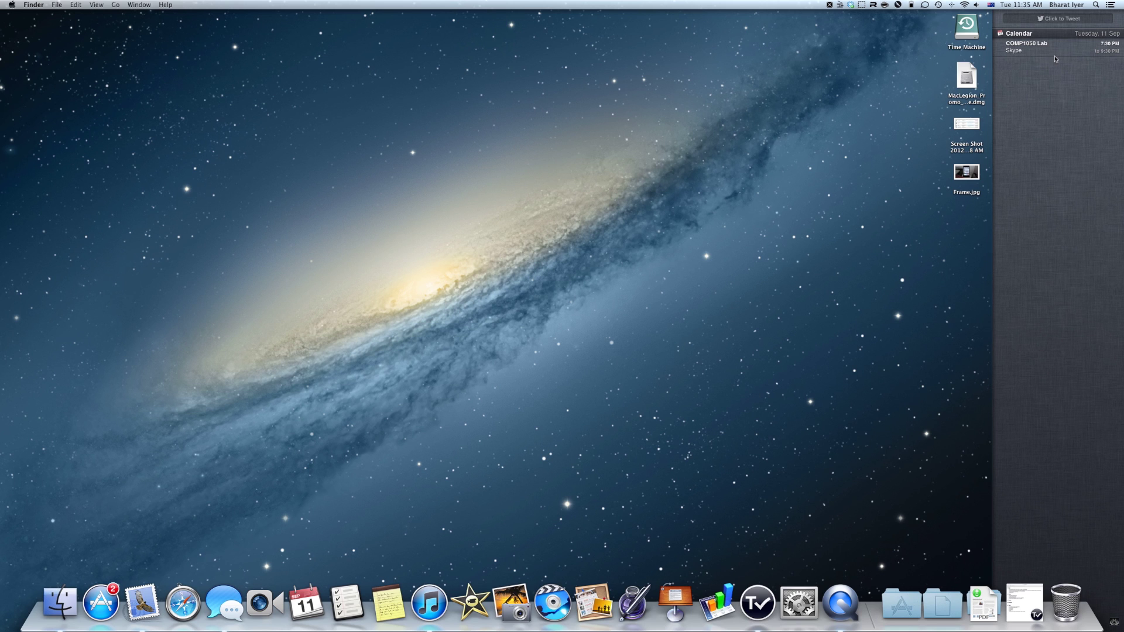
{"action": "left_click", "coordinate": [679, 90]}
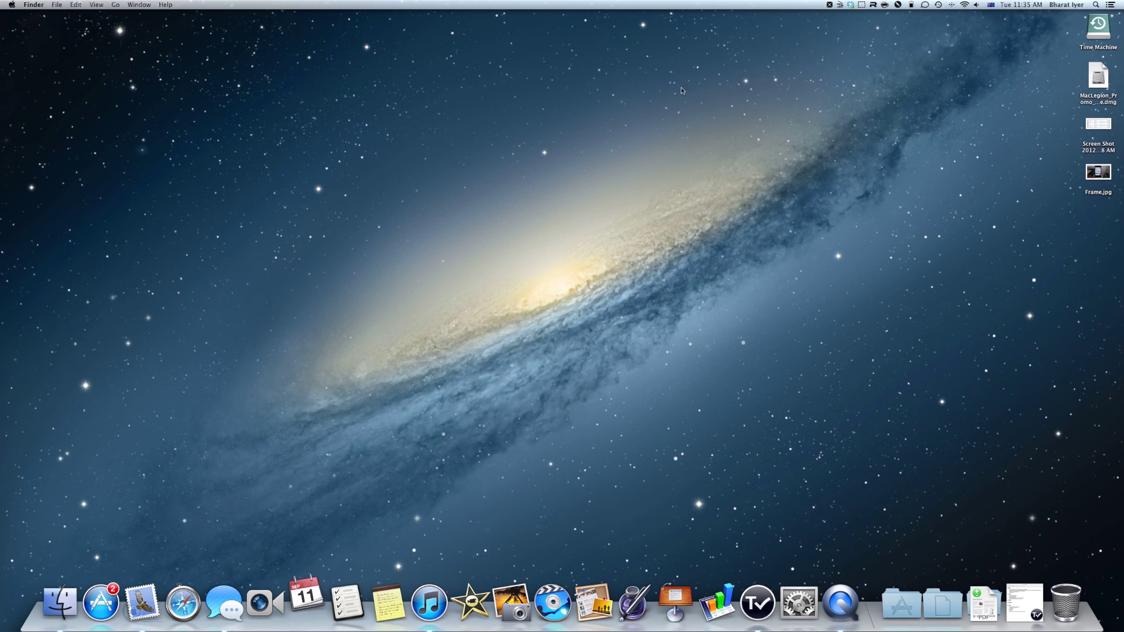
View the COMP1050 Lab event and the week's schedule in Calendar, and close the calendar window.
{"action": "left_click", "coordinate": [306, 602]}
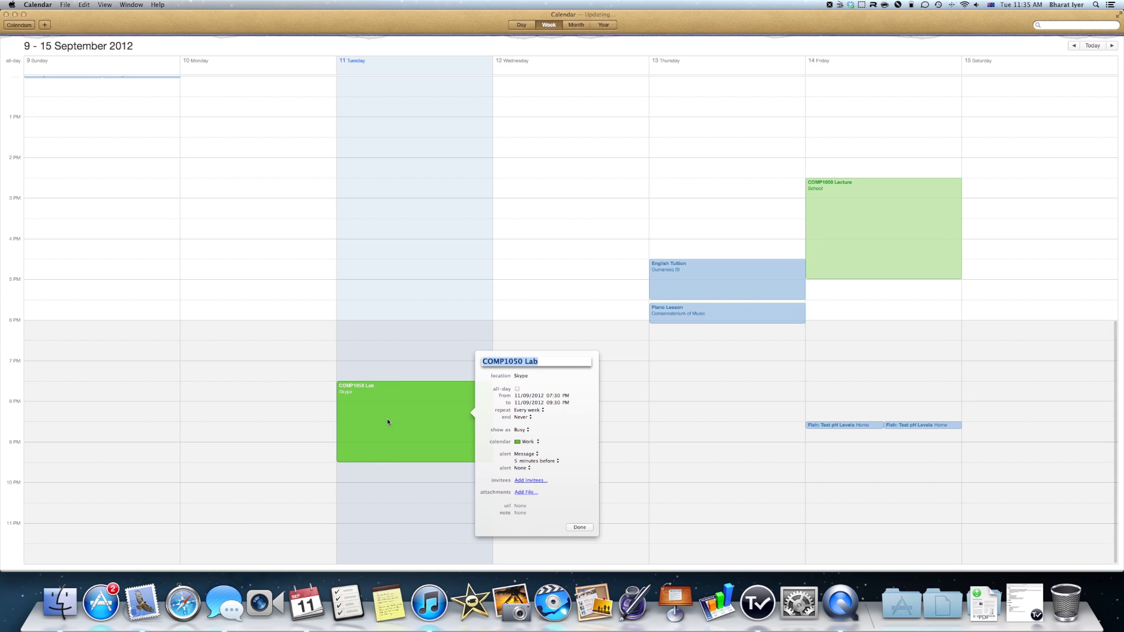
{"action": "left_click", "coordinate": [384, 356]}
{"action": "scroll", "coordinate": [379, 361], "scroll_direction": "up", "scroll_amount": 10}
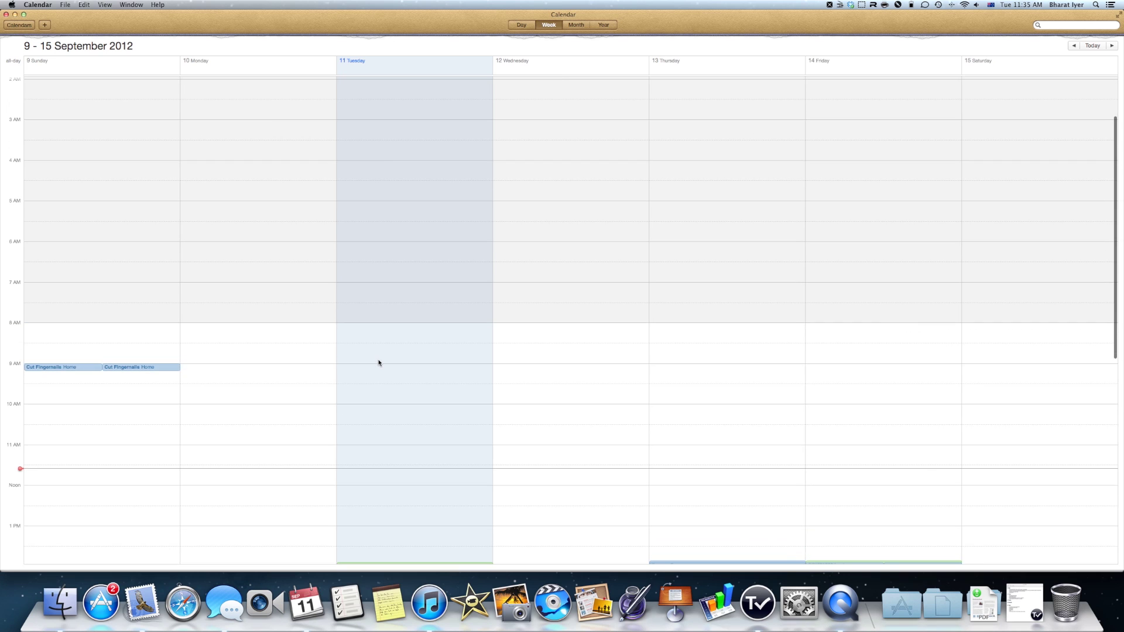
{"action": "key", "text": "super+w"}
Draft a tweet reading "Teseting" in Notification Center, and discard it without sending.
{"action": "left_click", "coordinate": [374, 364]}
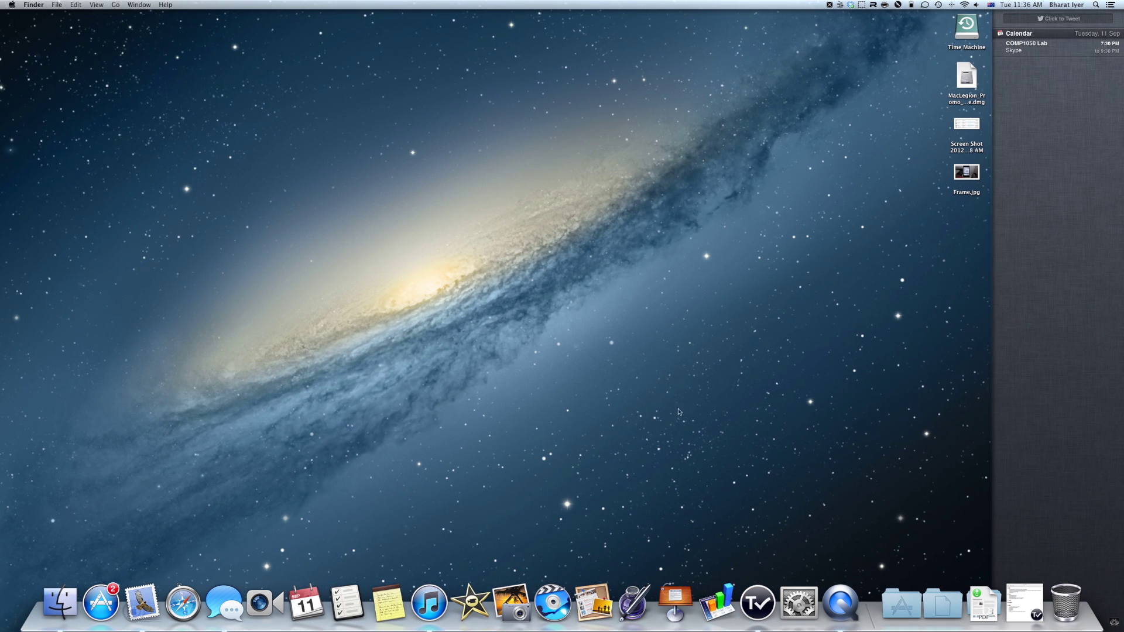
{"action": "left_click", "coordinate": [1062, 21]}
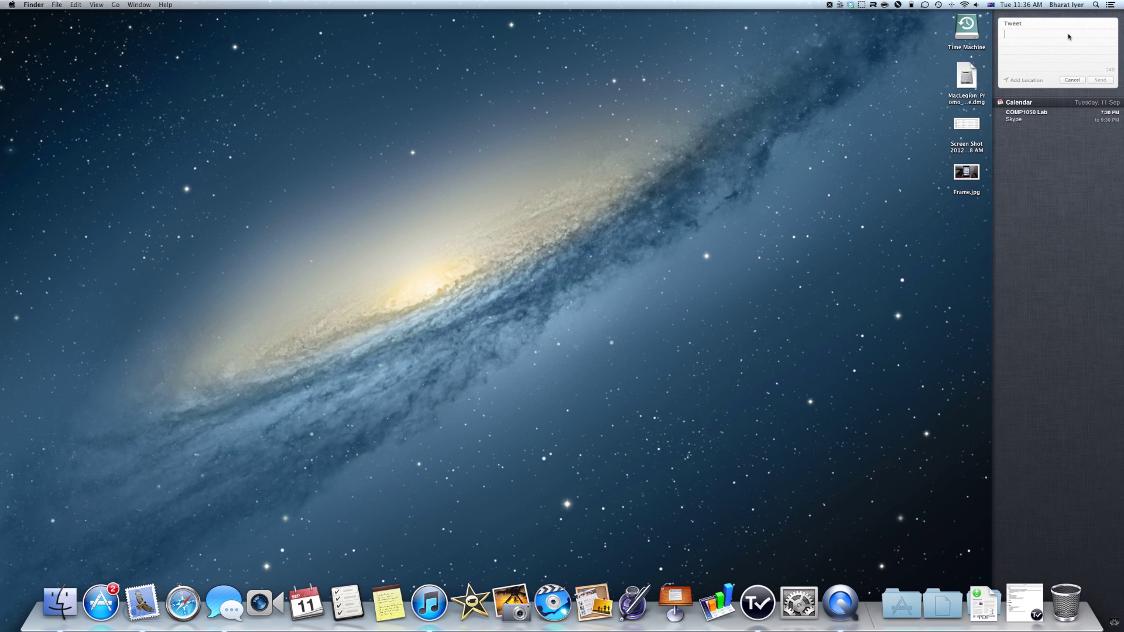
{"action": "type", "text": "Teseting"}
{"action": "key", "text": "cmd+a"}
{"action": "key", "text": "BackSpace"}
{"action": "left_click", "coordinate": [1071, 81]}
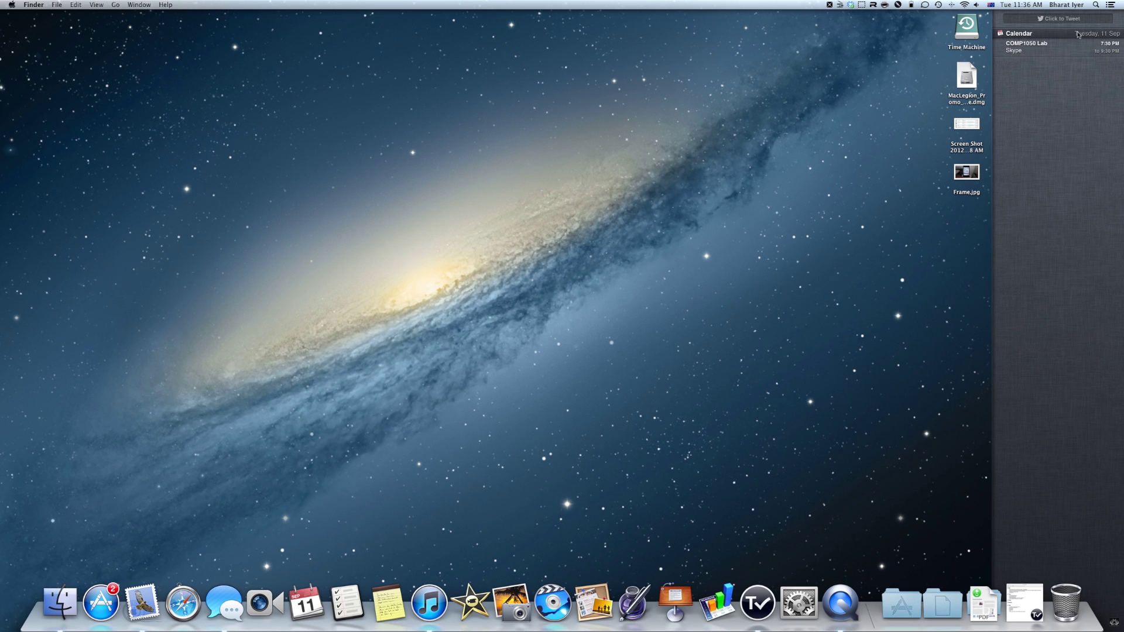
{"action": "left_click", "coordinate": [549, 216]}
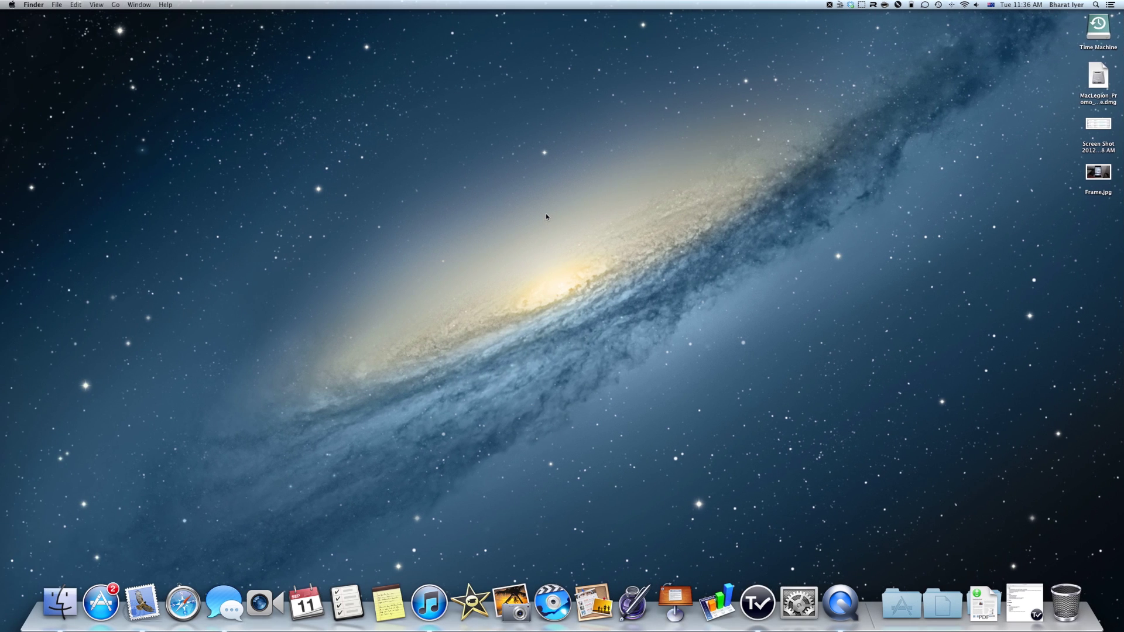